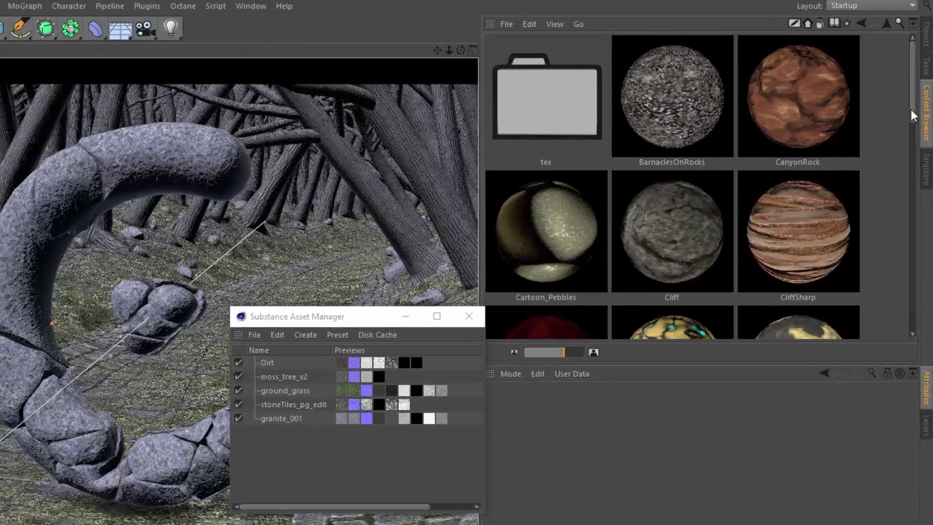
Scroll through the Rock materials, then open the Wood folder and scroll its materials.
{"action": "scroll", "coordinate": [908, 146], "scroll_direction": "down", "scroll_amount": 10}
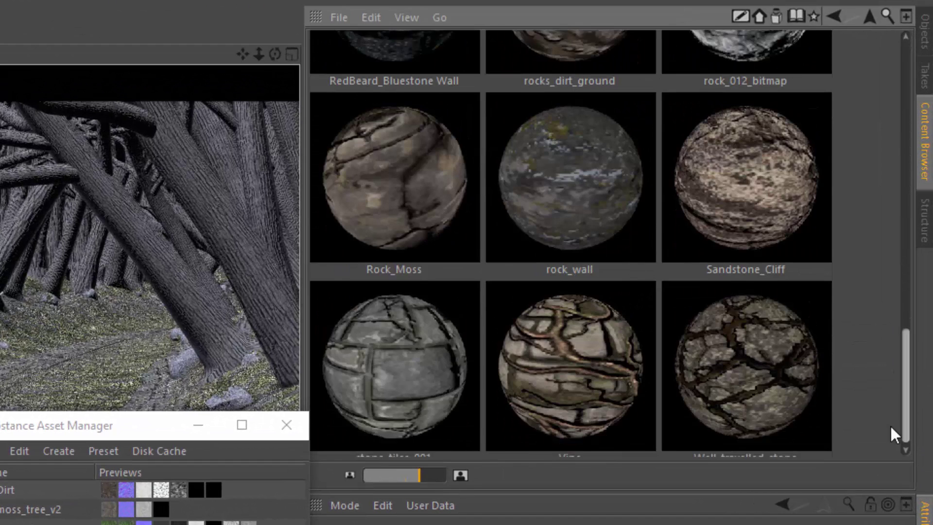
{"action": "scroll", "coordinate": [887, 406], "scroll_direction": "up", "scroll_amount": 10}
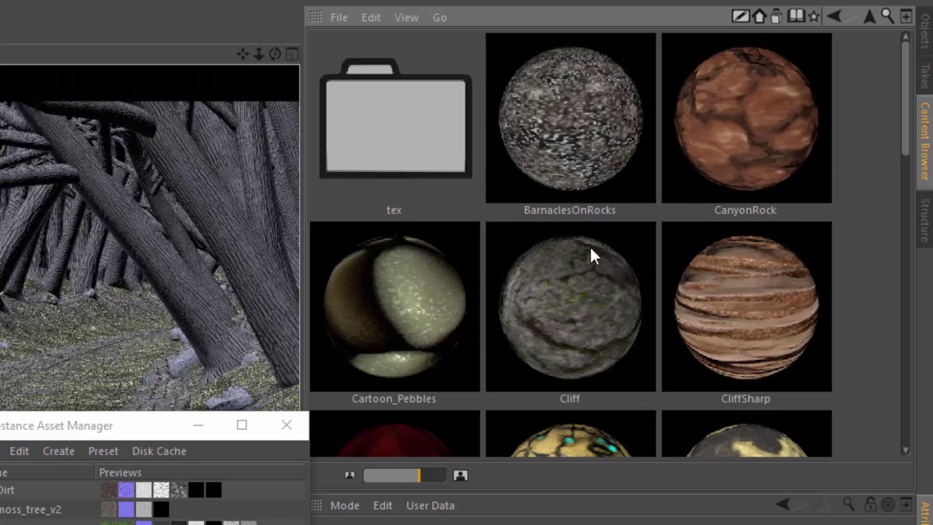
{"action": "left_click", "coordinate": [870, 14]}
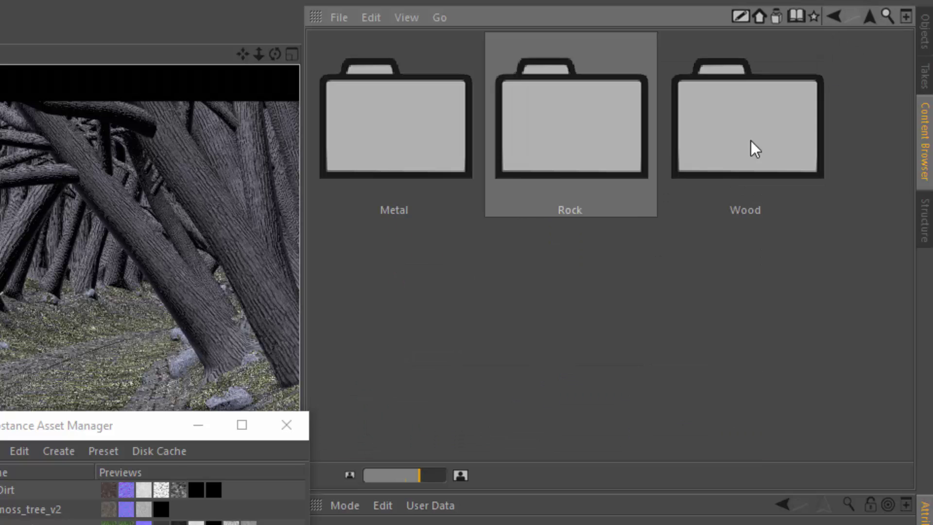
{"action": "double_click", "coordinate": [750, 140]}
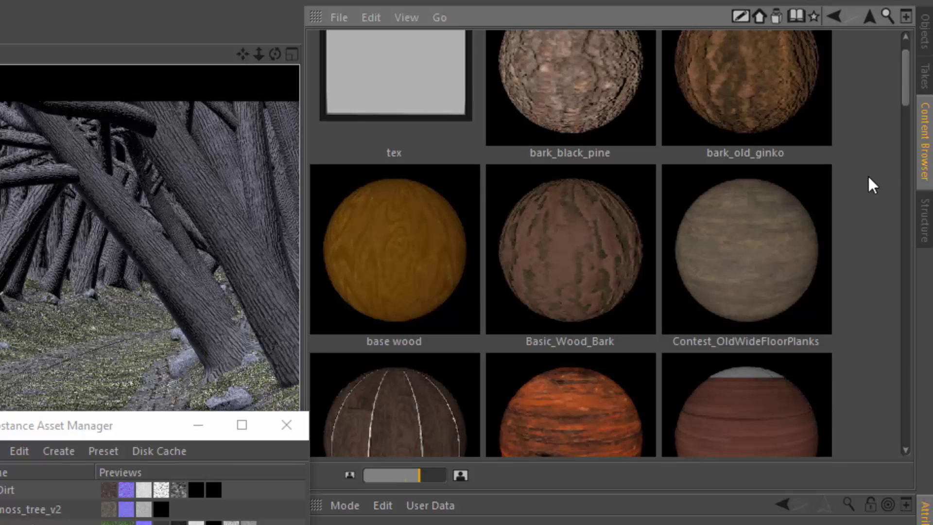
{"action": "left_click_drag", "start_coordinate": [902, 63], "coordinate": [858, 5]}
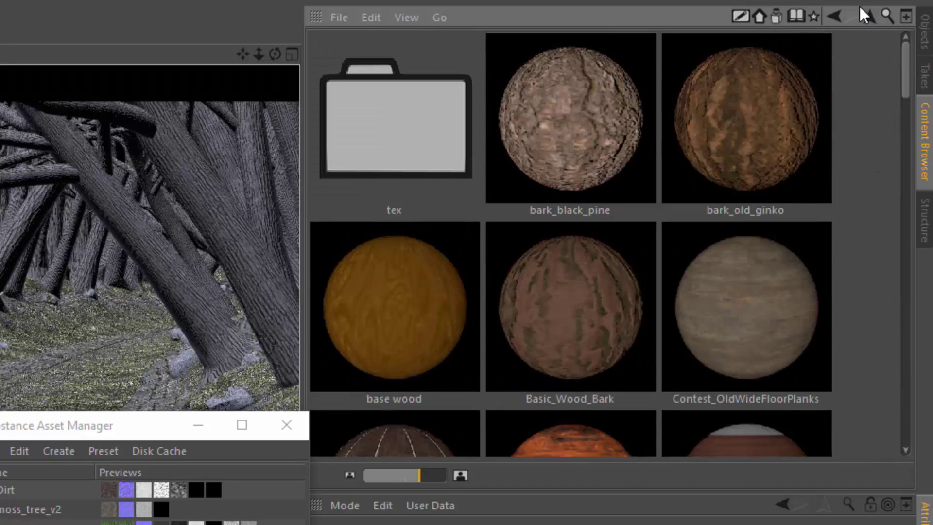
{"action": "left_click", "coordinate": [860, 17]}
Open the Metal folder, scroll its materials, and return to the folder list.
{"action": "left_click", "coordinate": [409, 164]}
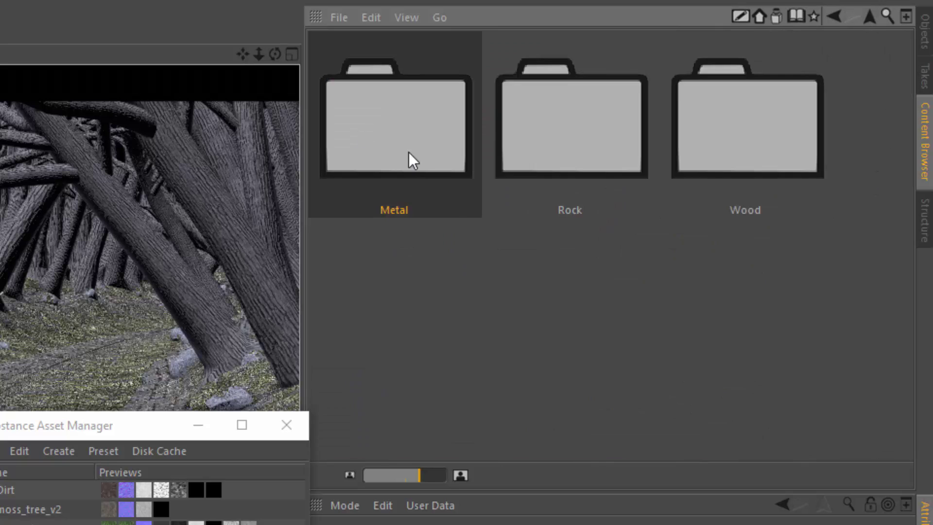
{"action": "double_click", "coordinate": [408, 152]}
{"action": "mouse_move", "coordinate": [911, 141]}
{"action": "left_mouse_down"}
{"action": "mouse_move", "coordinate": [900, 205]}
{"action": "mouse_move", "coordinate": [908, 456]}
{"action": "mouse_move", "coordinate": [906, 63]}
{"action": "left_mouse_up"}
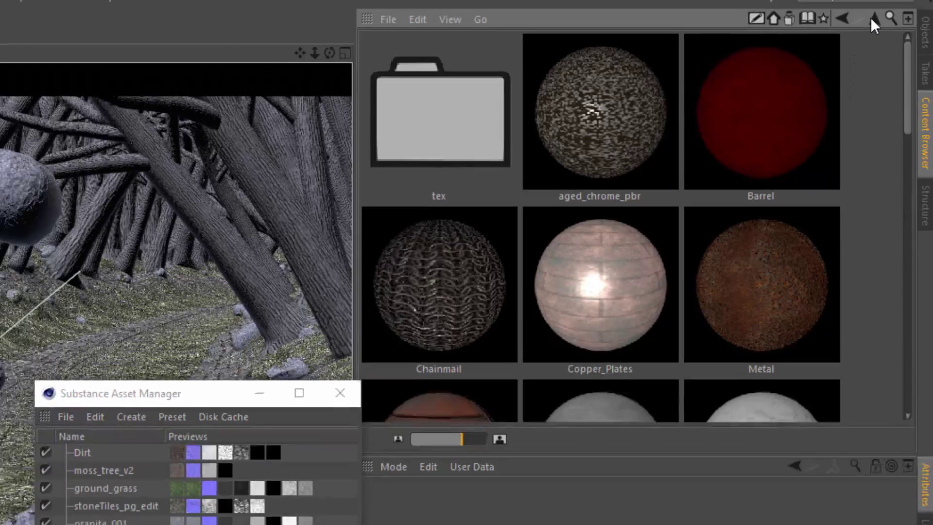
{"action": "left_click", "coordinate": [869, 17]}
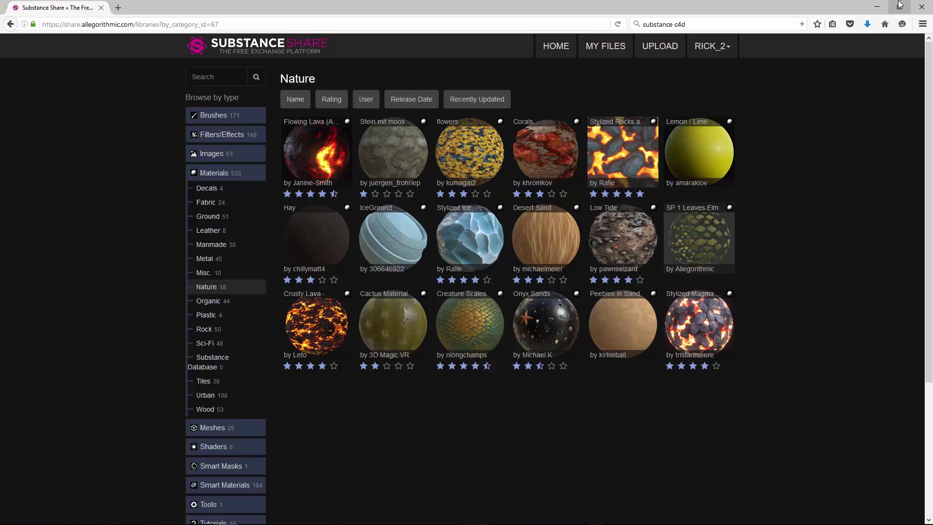
Minimize the web browser showing Substance Share's Nature materials to return to Cinema 4D.
{"action": "left_click", "coordinate": [883, 5]}
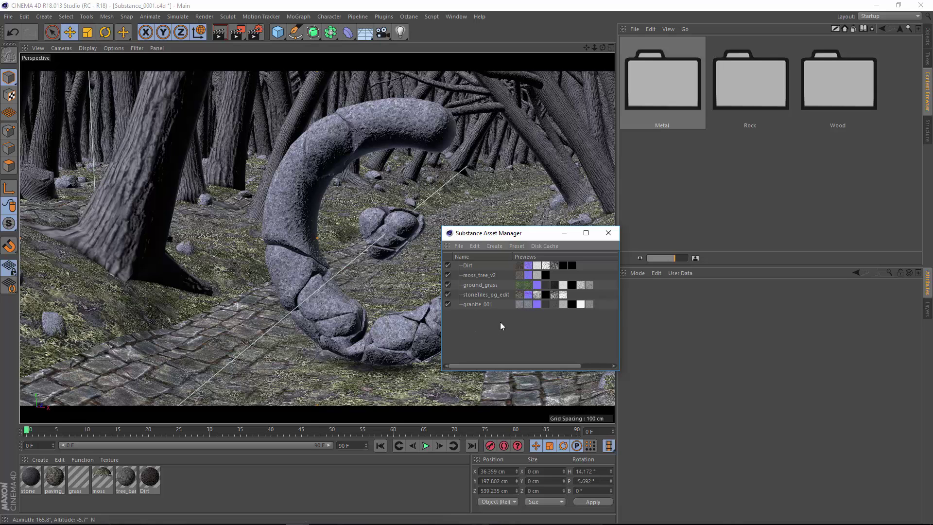
Drag corals.sbsar and CrustyLava.sbsar from the Nature folder window into the Substance Asset Manager.
{"action": "left_click", "coordinate": [58, 524]}
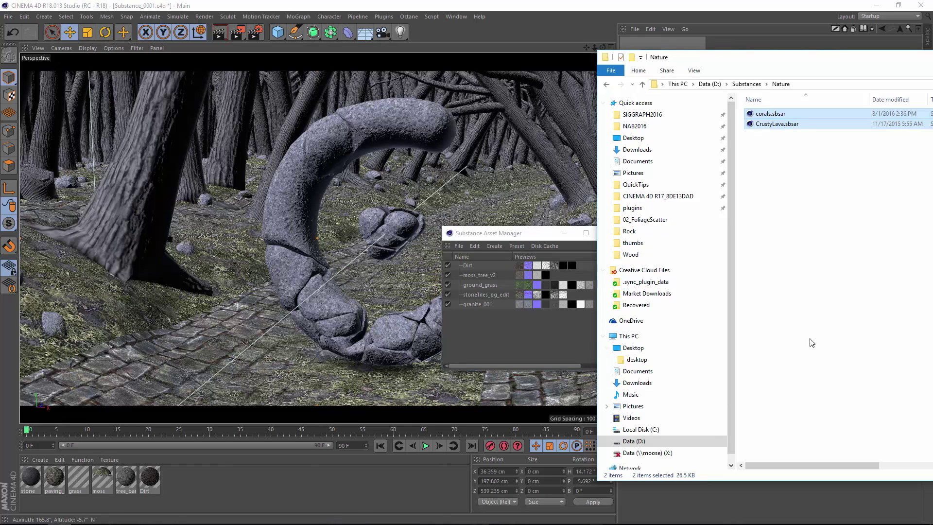
{"action": "left_click_drag", "start_coordinate": [772, 124], "coordinate": [485, 342]}
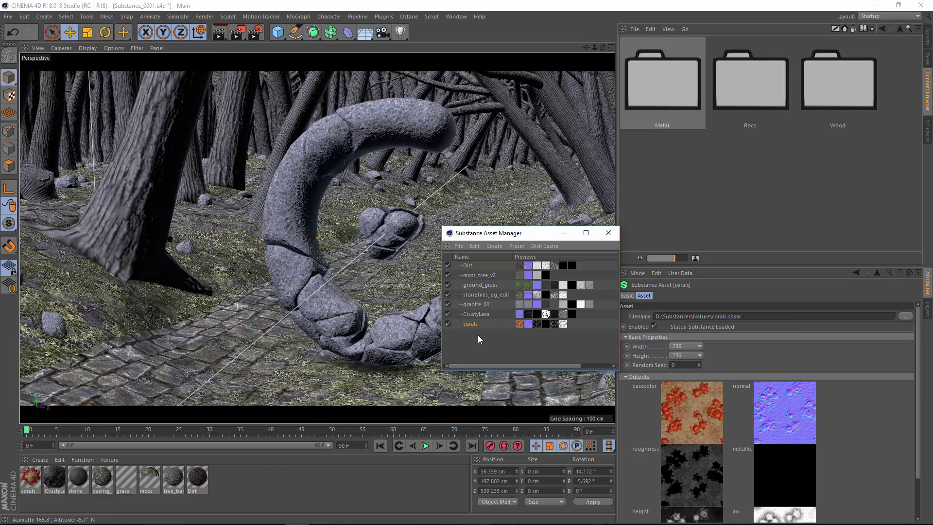
{"action": "left_click", "coordinate": [899, 28]}
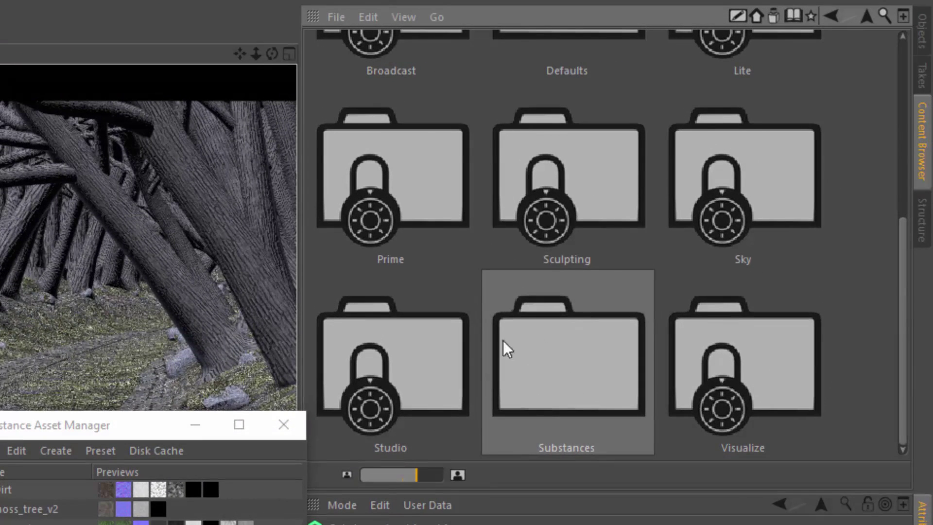
Open the Substances folder and create a new folder named Nature from the right-click menu.
{"action": "left_click", "coordinate": [343, 17]}
{"action": "left_click", "coordinate": [350, 20]}
{"action": "left_click", "coordinate": [335, 17]}
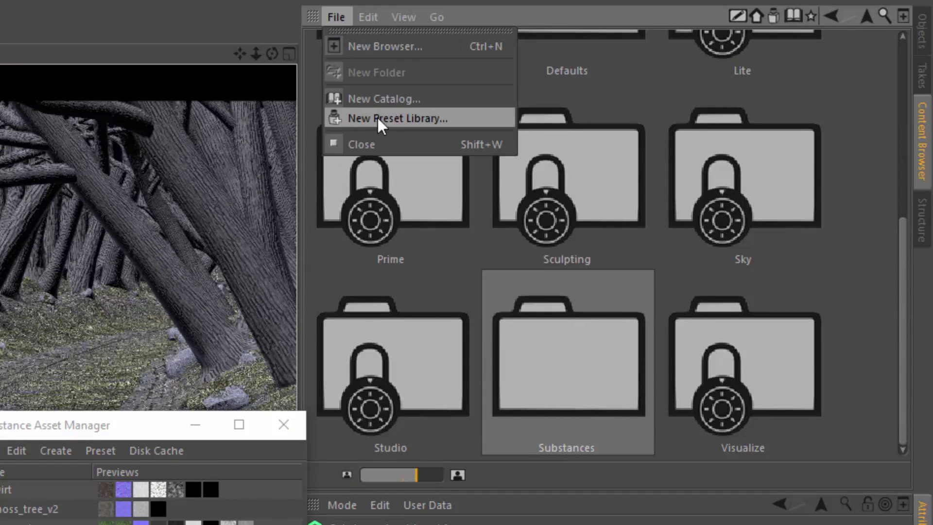
{"action": "left_click", "coordinate": [563, 355]}
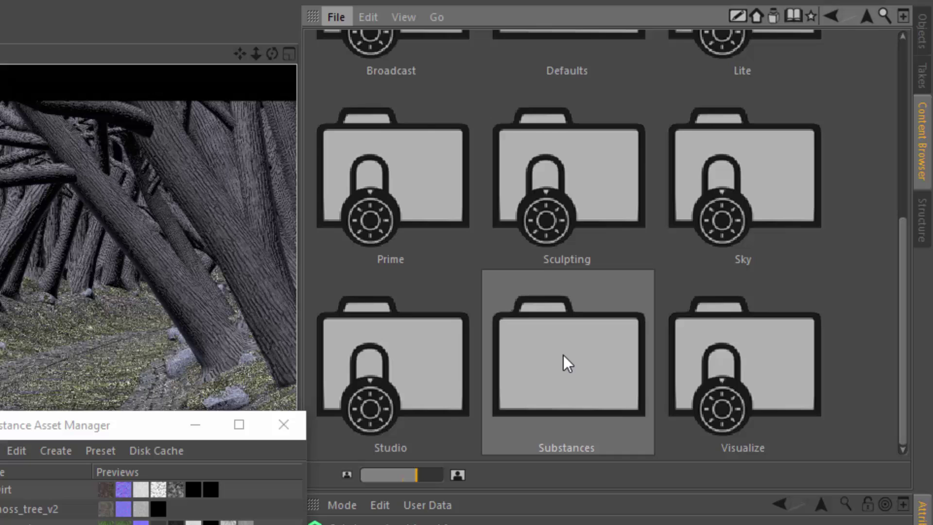
{"action": "double_click", "coordinate": [554, 360]}
{"action": "right_click", "coordinate": [448, 287]}
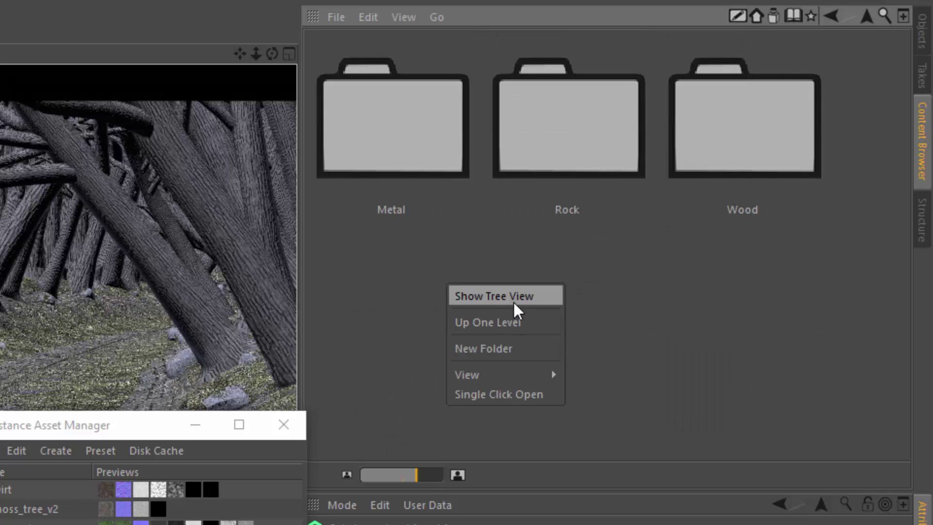
{"action": "left_click", "coordinate": [496, 347]}
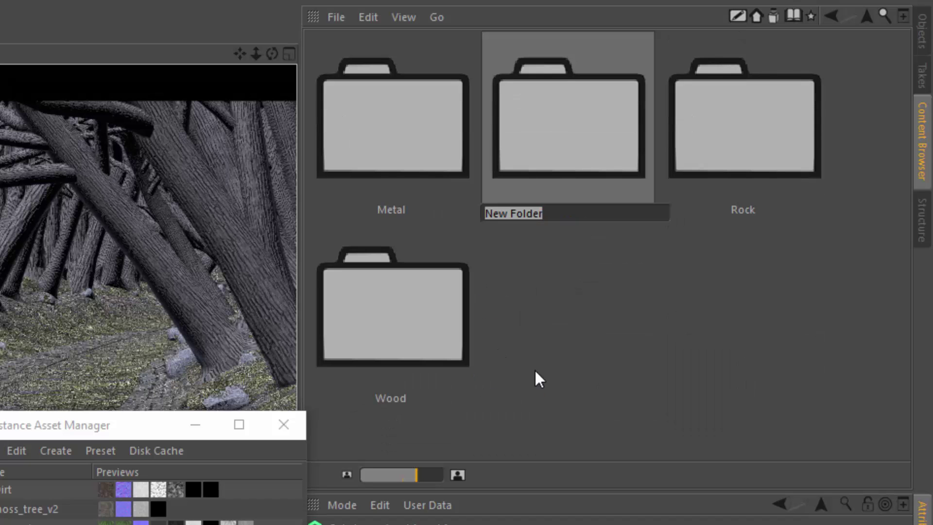
{"action": "type", "text": "Nature"}
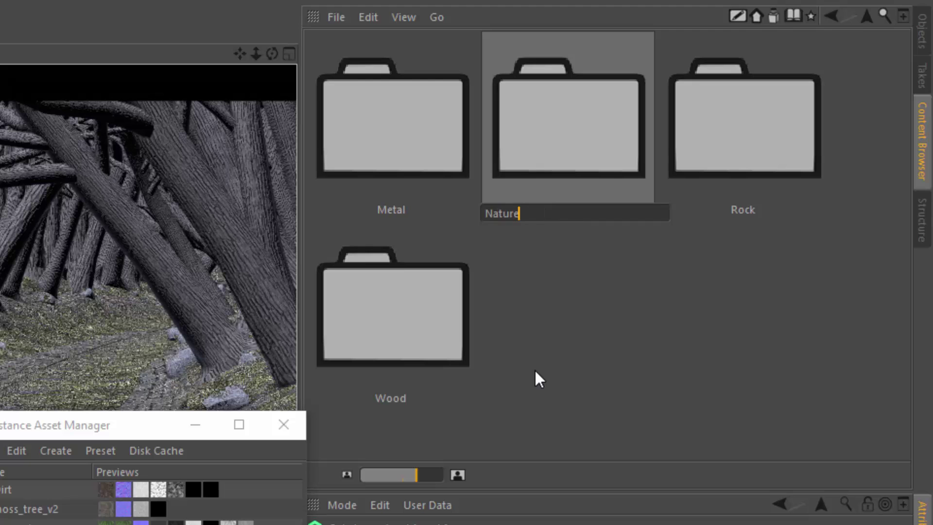
{"action": "key", "text": "Return"}
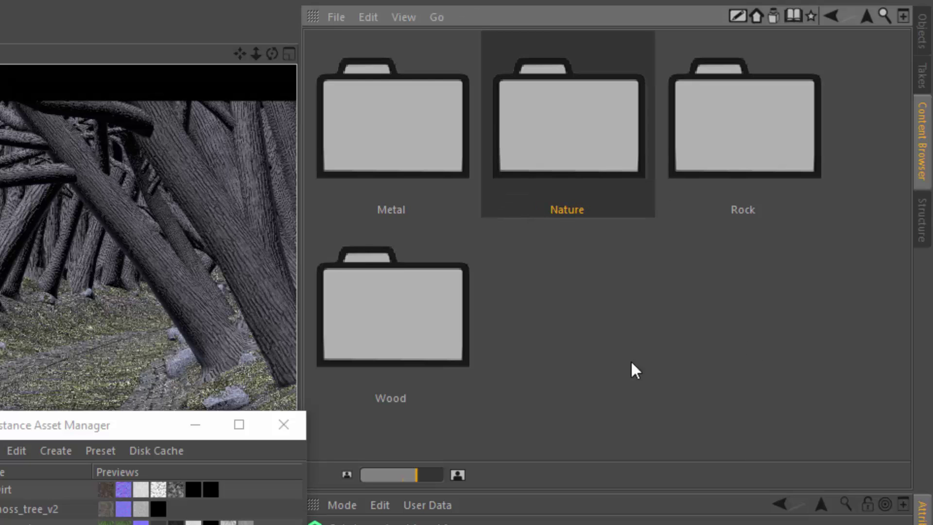
Drag the selected corals and CrustyLava substances from the asset manager into the Nature folder.
{"action": "double_click", "coordinate": [575, 132]}
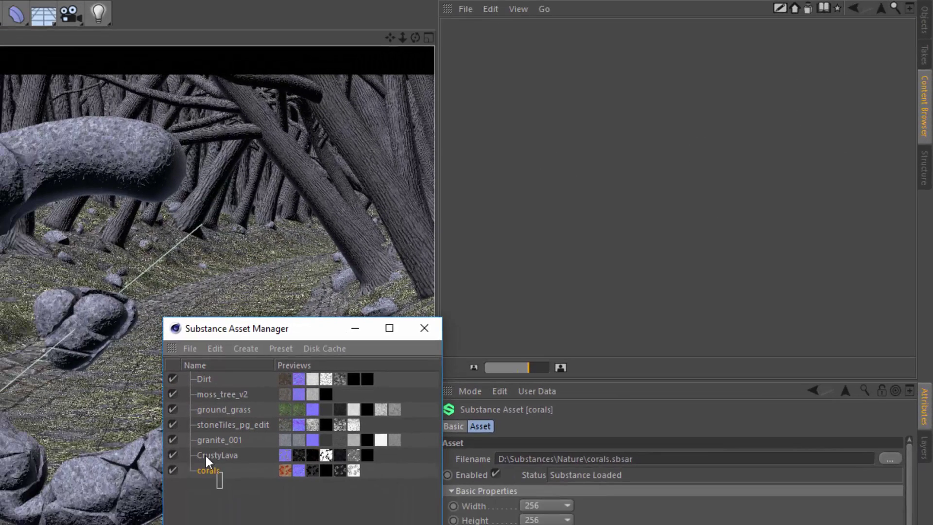
{"action": "left_click", "coordinate": [206, 455], "text": "shift"}
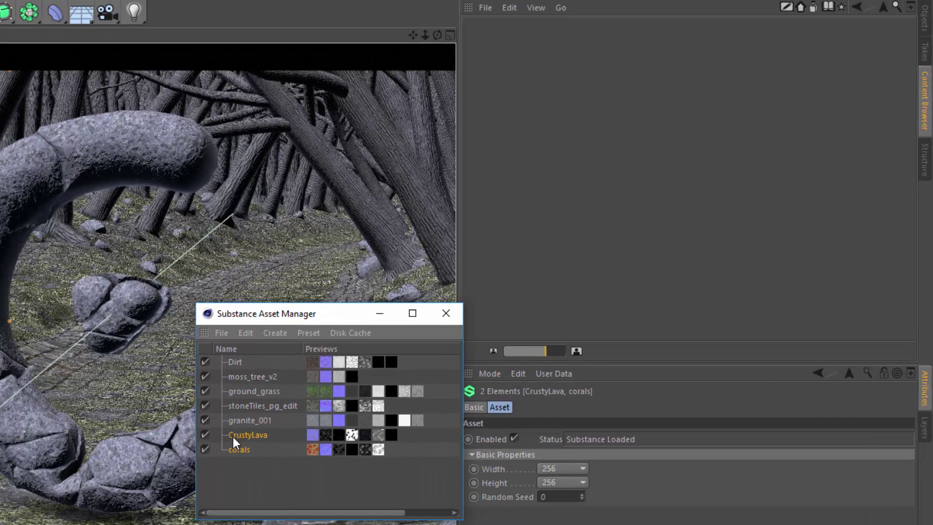
{"action": "left_click_drag", "start_coordinate": [236, 433], "coordinate": [588, 220]}
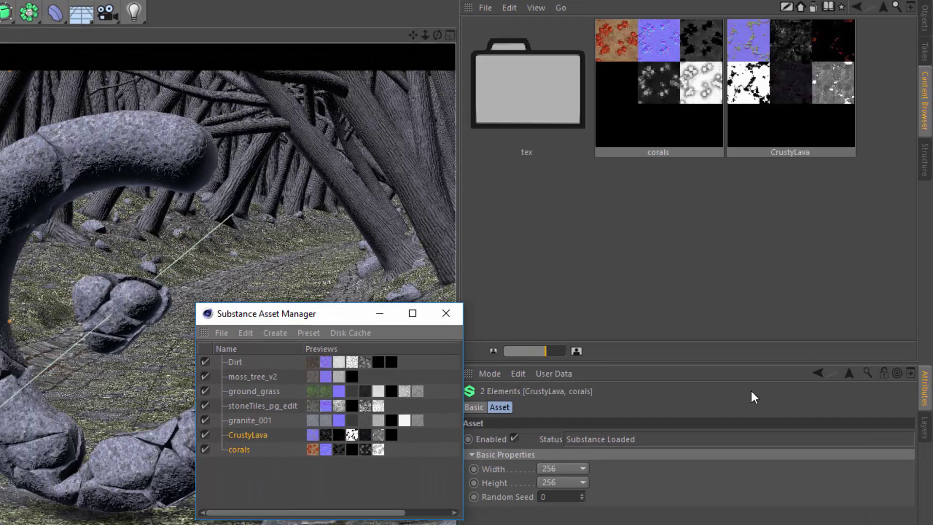
{"action": "left_click", "coordinate": [683, 208]}
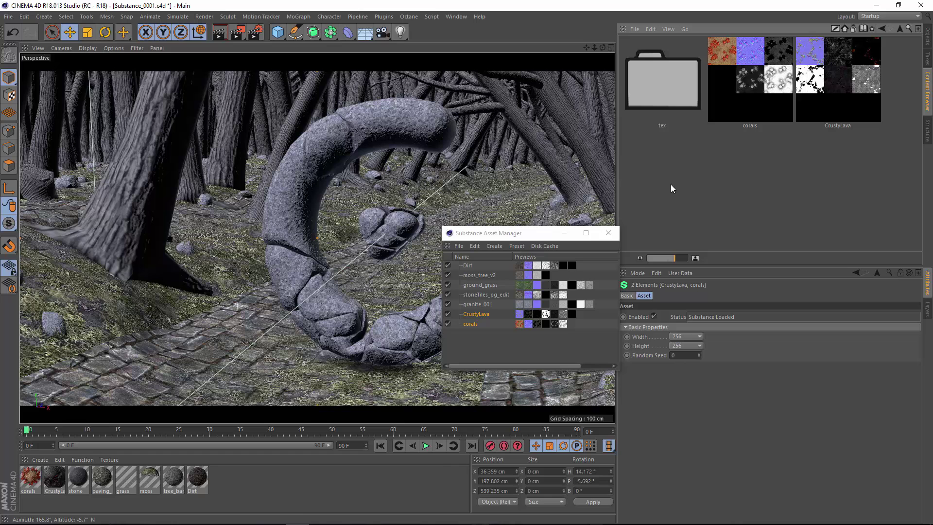
Set the Substance Engine preference Content Browser preview to Rendered and close Preferences.
{"action": "left_click", "coordinate": [24, 17]}
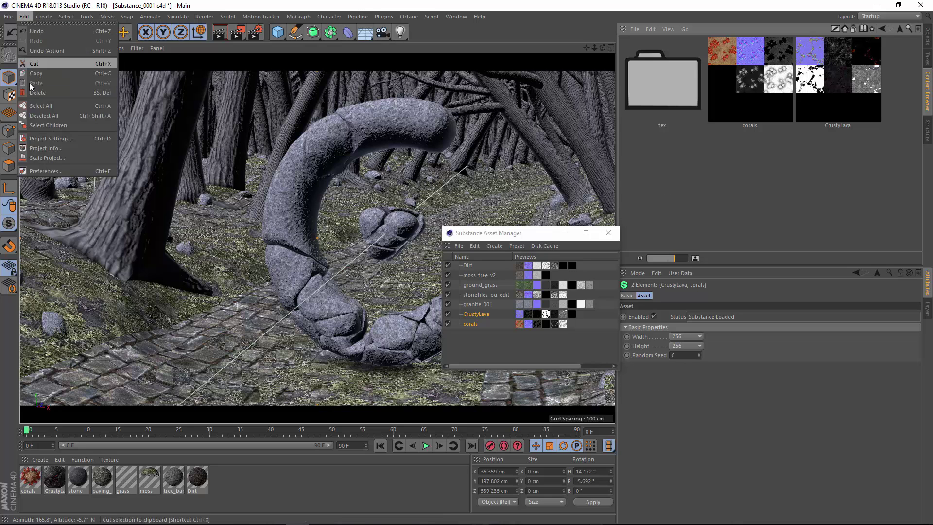
{"action": "left_click", "coordinate": [38, 177]}
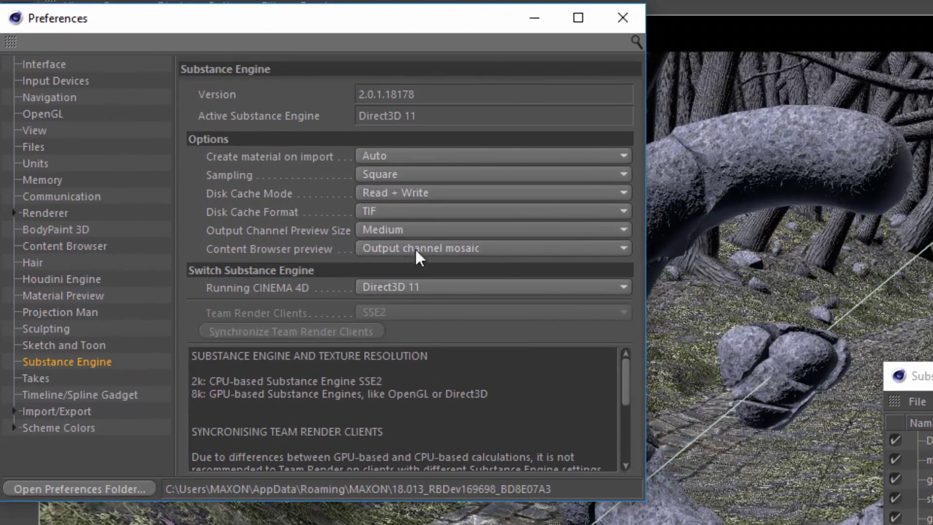
{"action": "left_click", "coordinate": [508, 248]}
{"action": "left_click", "coordinate": [504, 271]}
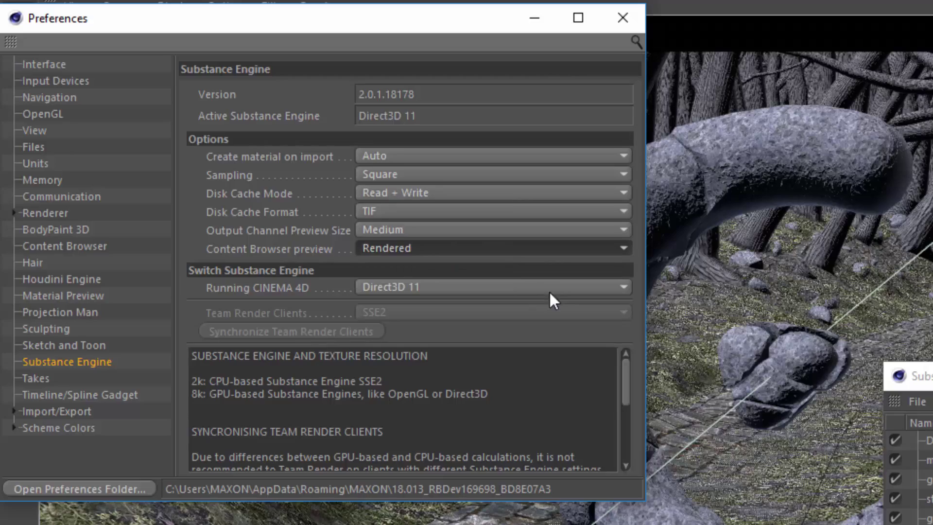
{"action": "left_click", "coordinate": [632, 12]}
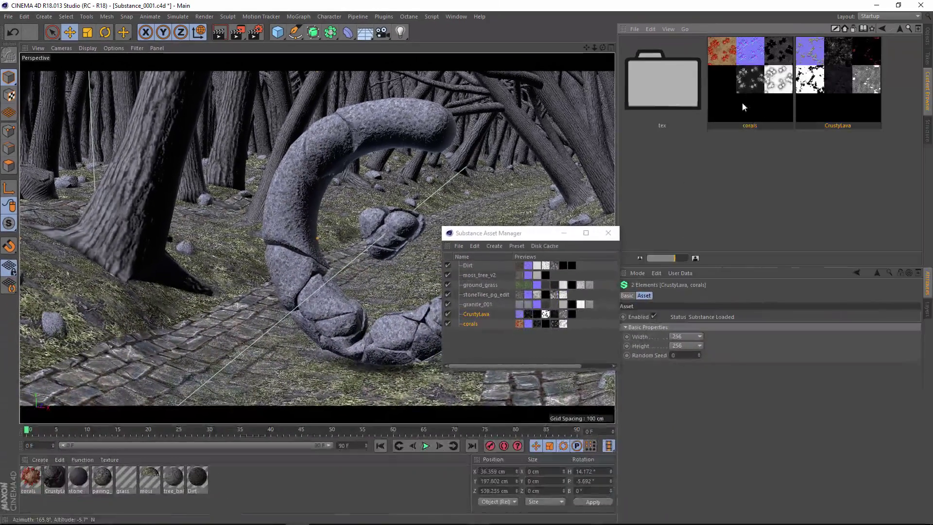
Run Create Preview on the selected corals and CrustyLava items, then deselect them.
{"action": "right_click", "coordinate": [743, 97]}
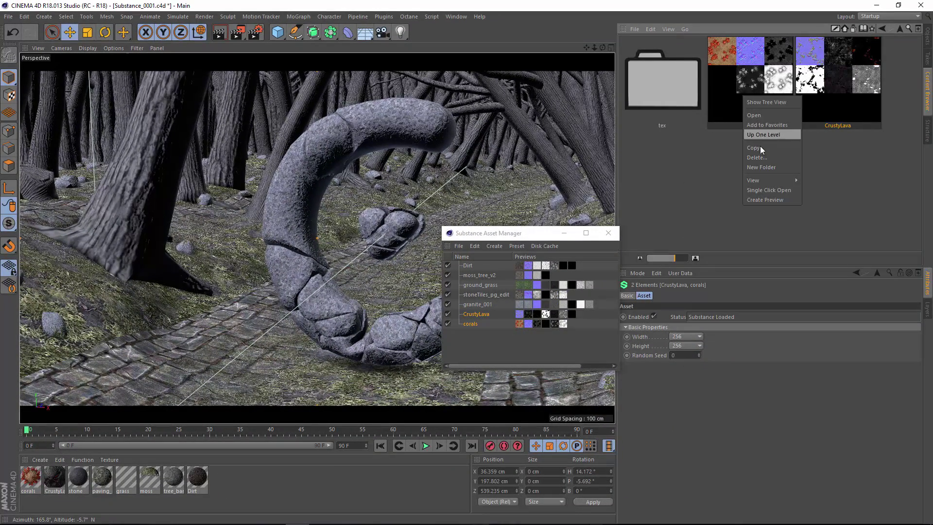
{"action": "left_click", "coordinate": [759, 201]}
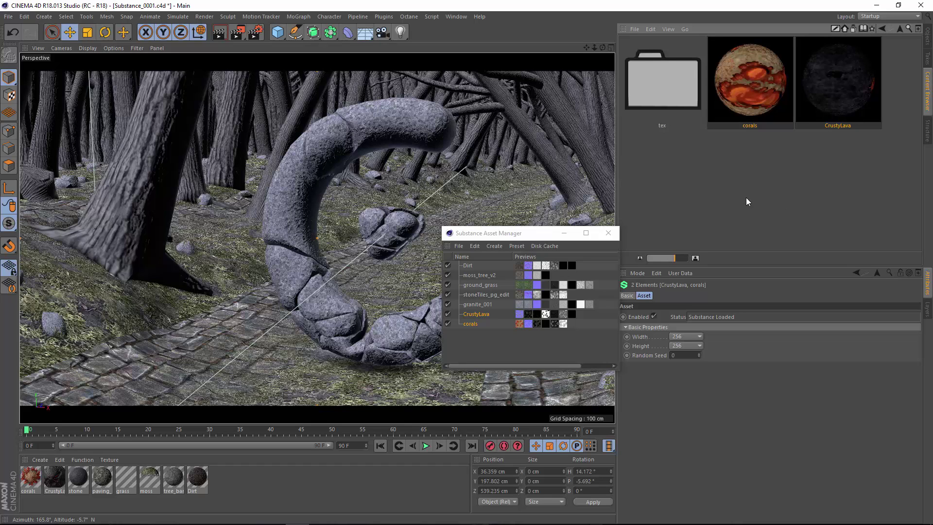
{"action": "left_click", "coordinate": [842, 222]}
Load the ore substance from the Rock folder and drop it onto the stone material.
{"action": "left_click", "coordinate": [899, 29]}
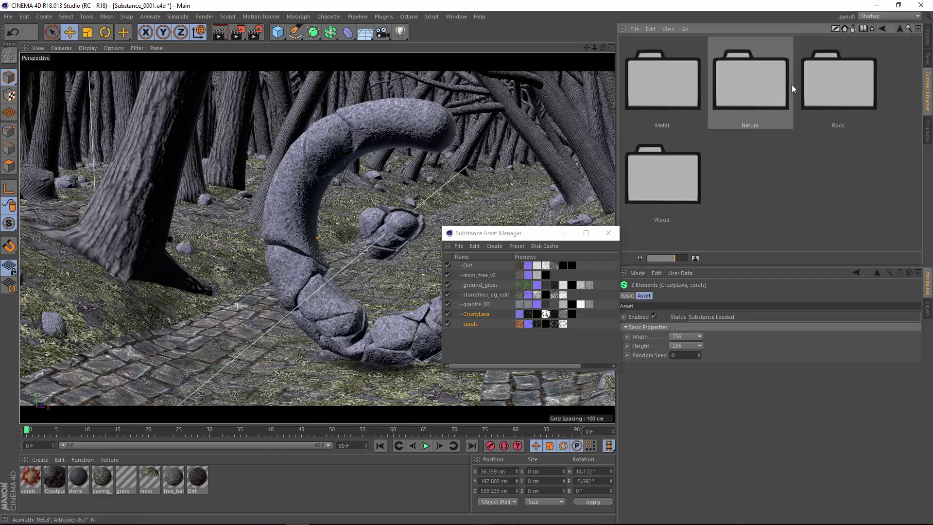
{"action": "left_click", "coordinate": [832, 94]}
{"action": "double_click", "coordinate": [832, 94]}
{"action": "scroll", "coordinate": [821, 214], "scroll_direction": "down", "scroll_amount": 4}
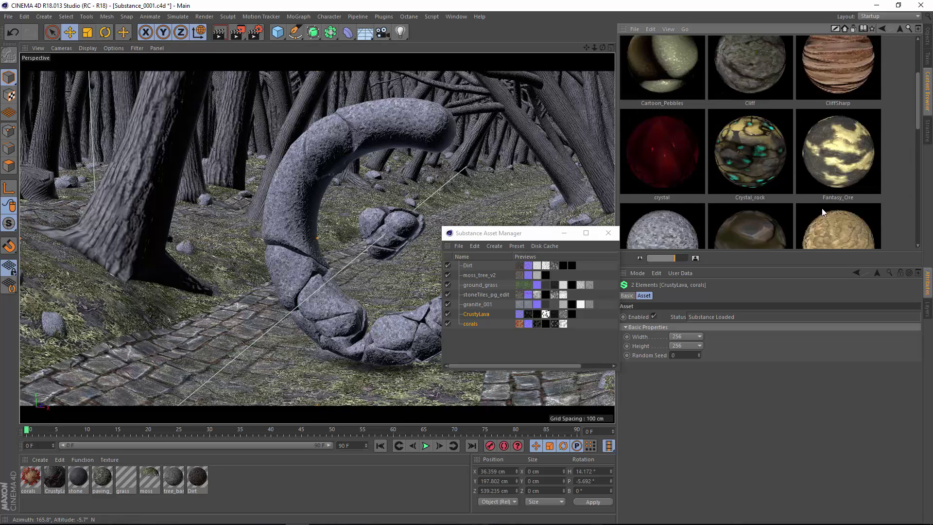
{"action": "left_click", "coordinate": [841, 125]}
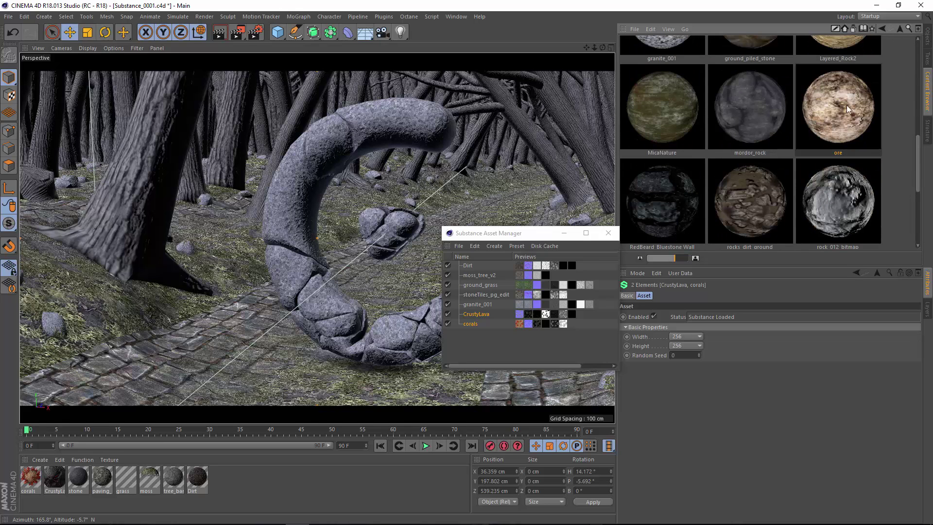
{"action": "left_click_drag", "start_coordinate": [836, 121], "coordinate": [474, 350]}
{"action": "left_click", "coordinate": [474, 340]}
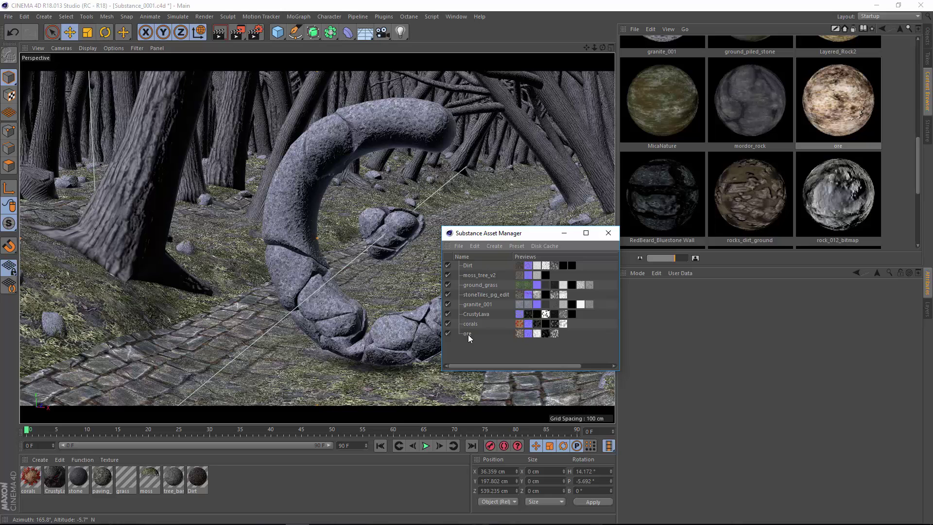
{"action": "mouse_move", "coordinate": [468, 335]}
{"action": "left_mouse_down"}
{"action": "mouse_move", "coordinate": [449, 357]}
{"action": "mouse_move", "coordinate": [194, 459]}
{"action": "mouse_move", "coordinate": [58, 483]}
{"action": "mouse_move", "coordinate": [90, 484]}
{"action": "mouse_move", "coordinate": [82, 478]}
{"action": "left_mouse_up"}
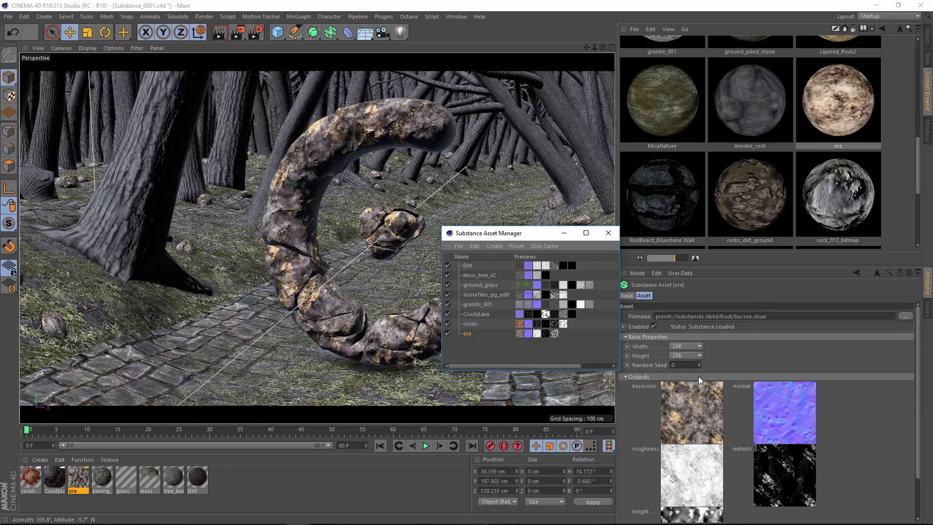
Set the ore substance Width and Height to 1024 and close the Substance Asset Manager.
{"action": "left_click", "coordinate": [695, 346]}
{"action": "left_click", "coordinate": [689, 414]}
{"action": "left_click", "coordinate": [688, 355]}
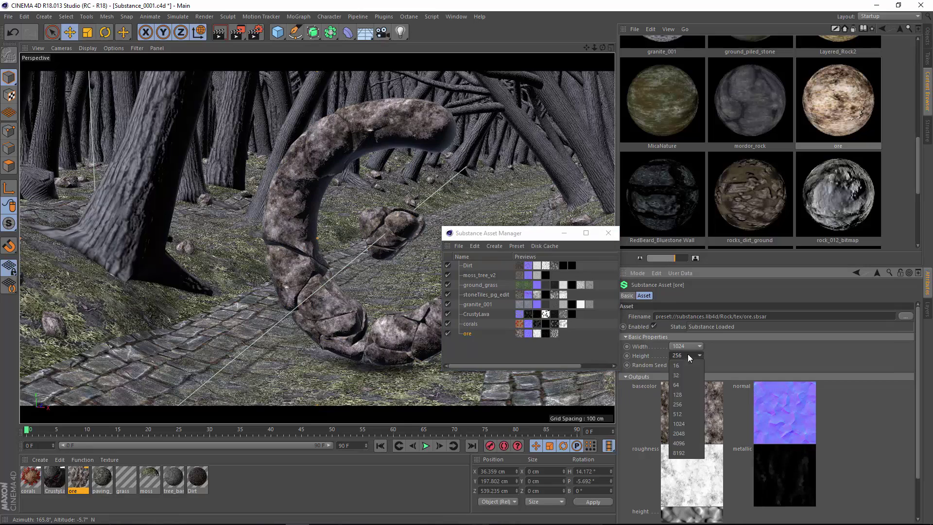
{"action": "left_click", "coordinate": [686, 425]}
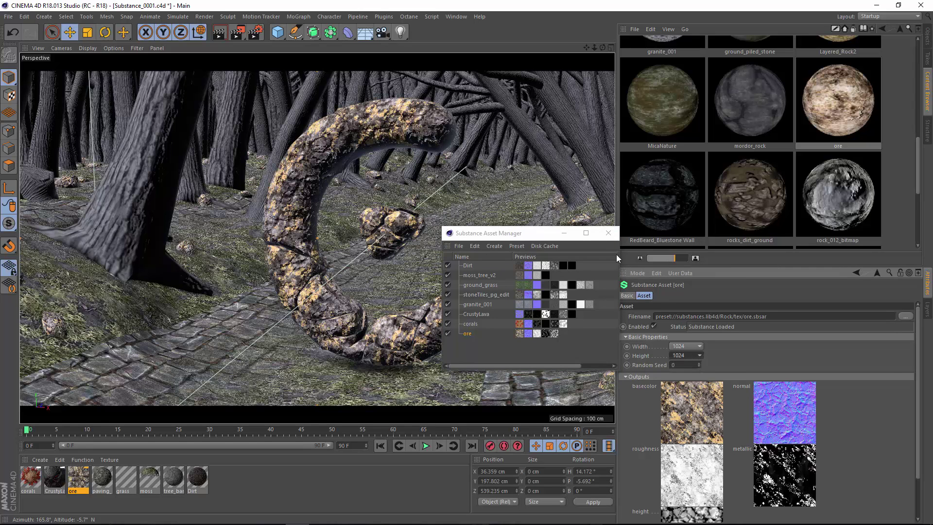
{"action": "left_click", "coordinate": [608, 233]}
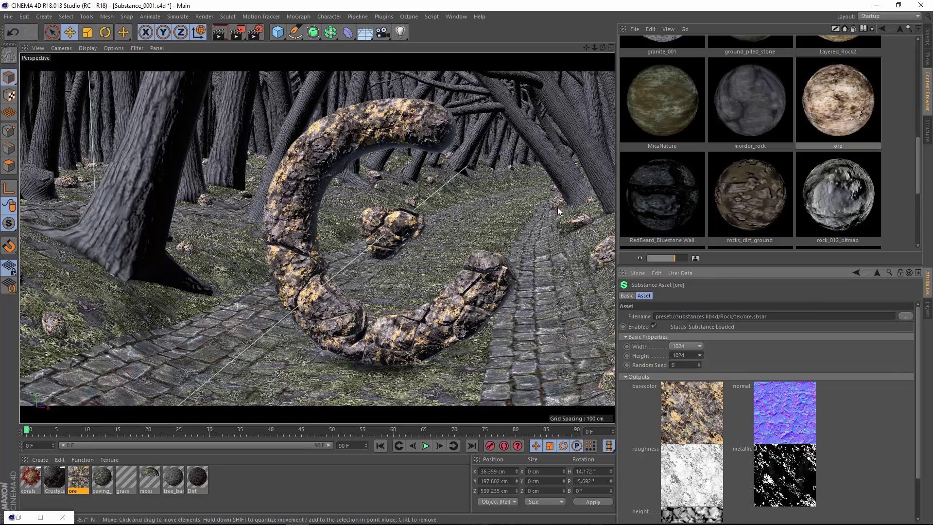